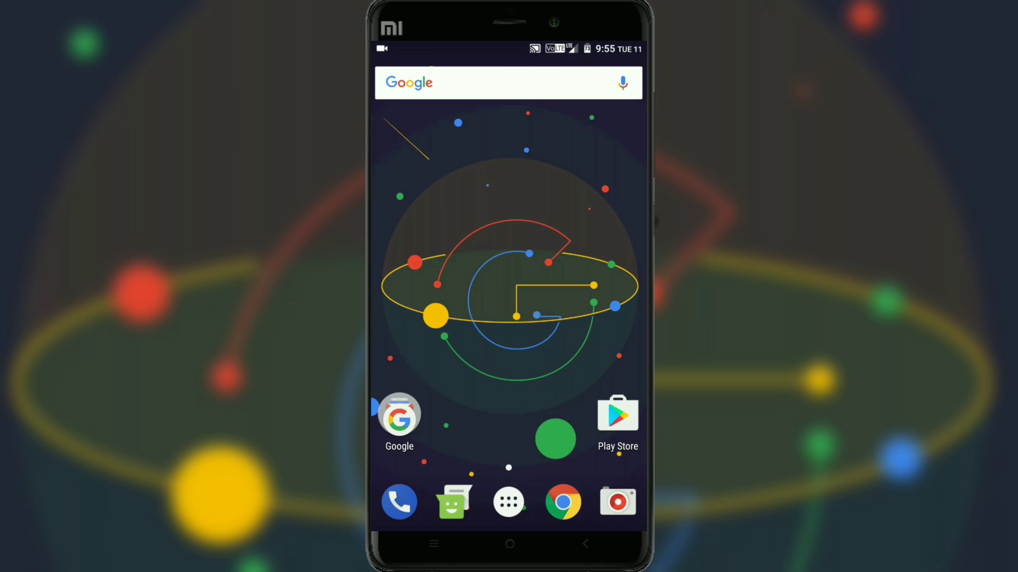
- Uninstall YouTube by dragging it from the app drawer, then launch ES File Explorer
{"action": "left_click", "coordinate": [507, 501]}
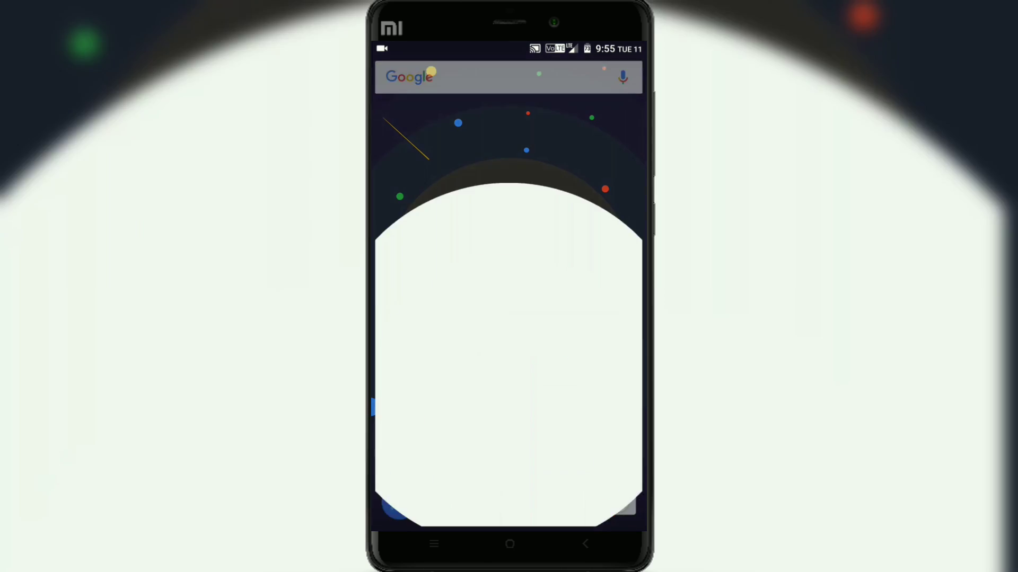
{"action": "scroll", "coordinate": [508, 318], "scroll_direction": "down", "scroll_amount": 5}
{"action": "scroll", "coordinate": [508, 318], "scroll_direction": "down", "scroll_amount": 3}
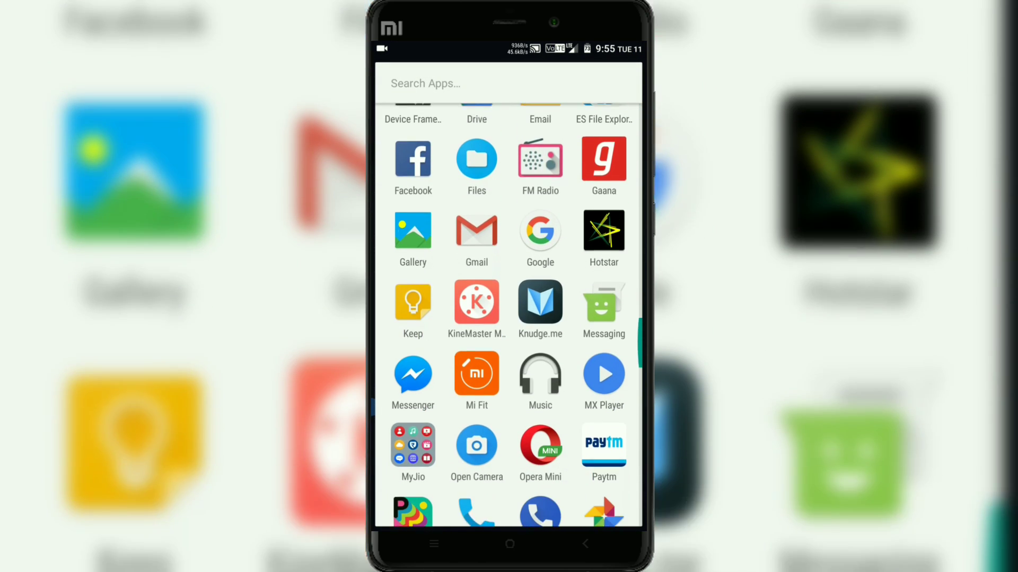
{"action": "scroll", "coordinate": [509, 319], "scroll_direction": "down", "scroll_amount": 5}
{"action": "mouse_move", "coordinate": [540, 478]}
{"action": "left_mouse_down"}
{"action": "mouse_move", "coordinate": [532, 182]}
{"action": "mouse_move", "coordinate": [586, 81]}
{"action": "left_mouse_up"}
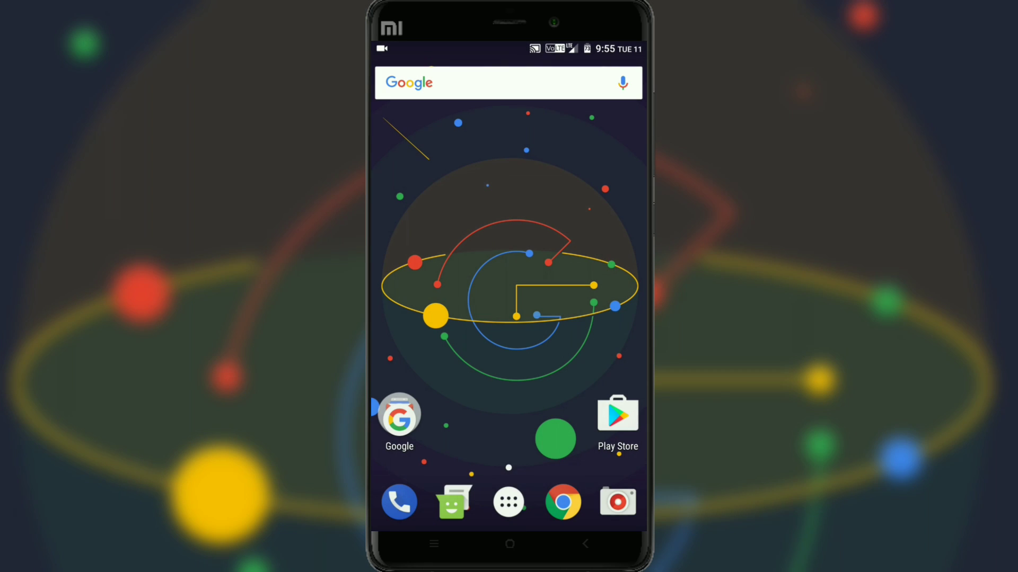
{"action": "left_click", "coordinate": [508, 502]}
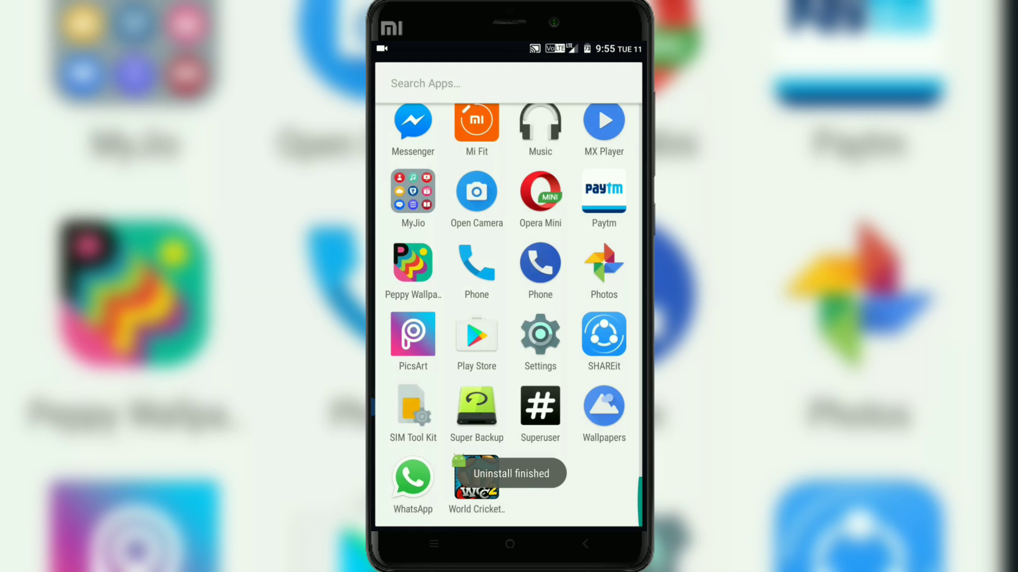
{"action": "scroll", "coordinate": [507, 319], "scroll_direction": "up", "scroll_amount": 5}
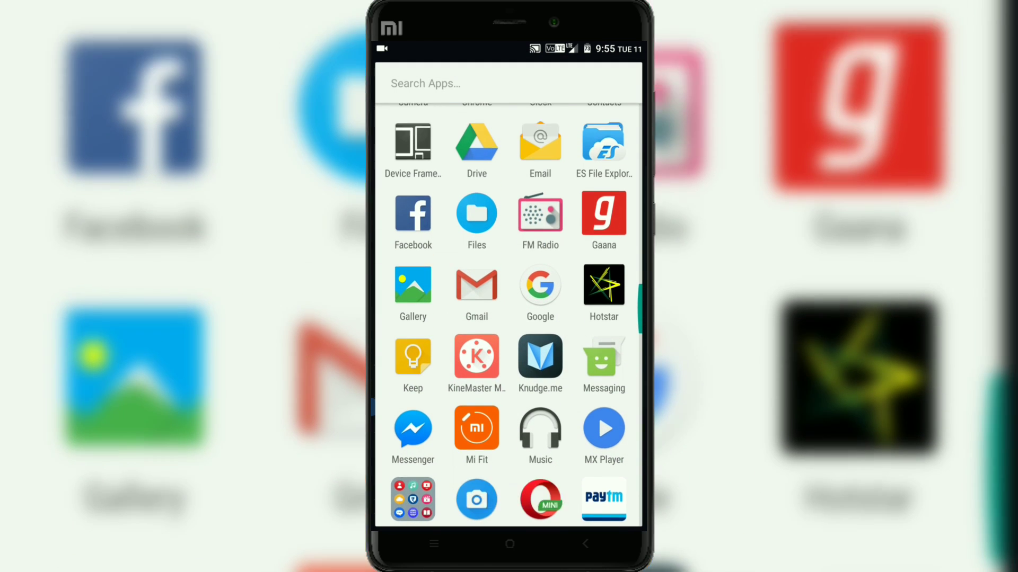
{"action": "scroll", "coordinate": [508, 318], "scroll_direction": "up", "scroll_amount": 3}
{"action": "left_click", "coordinate": [517, 298]}
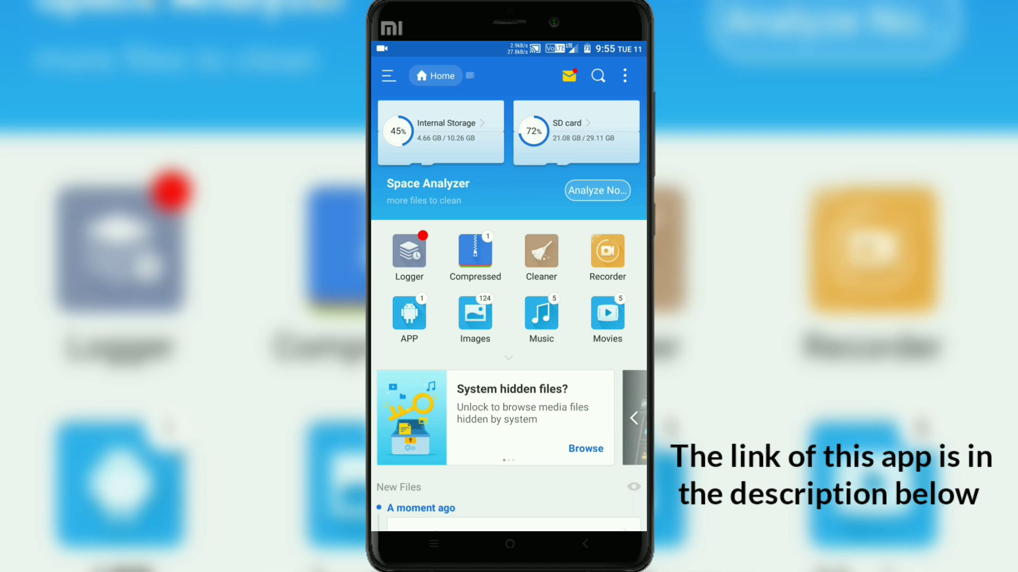
- Cut the YouTube Adaway APK from sdcard/youtube and navigate to /system/app
{"action": "left_click", "coordinate": [442, 131]}
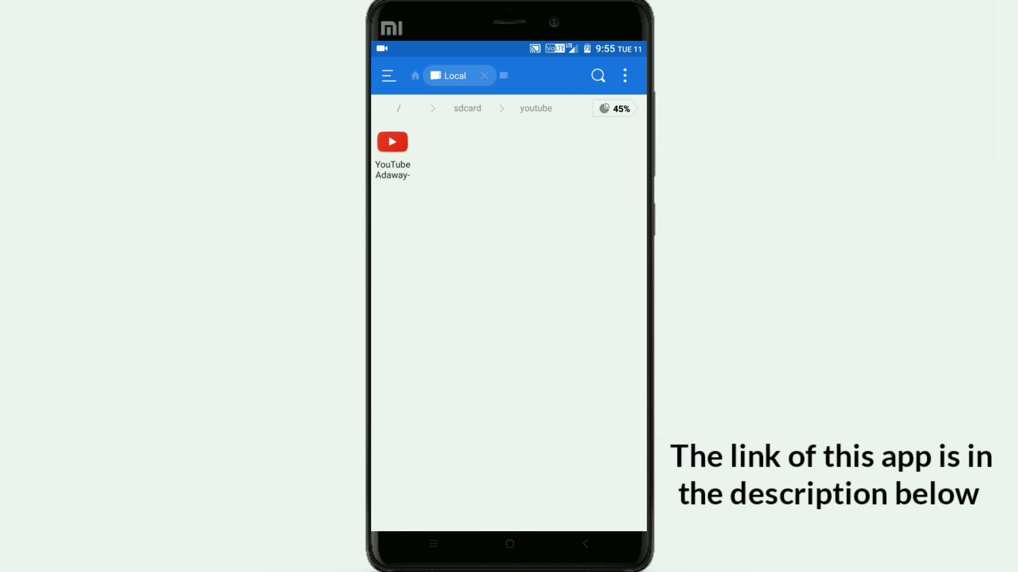
{"action": "left_click", "coordinate": [391, 143]}
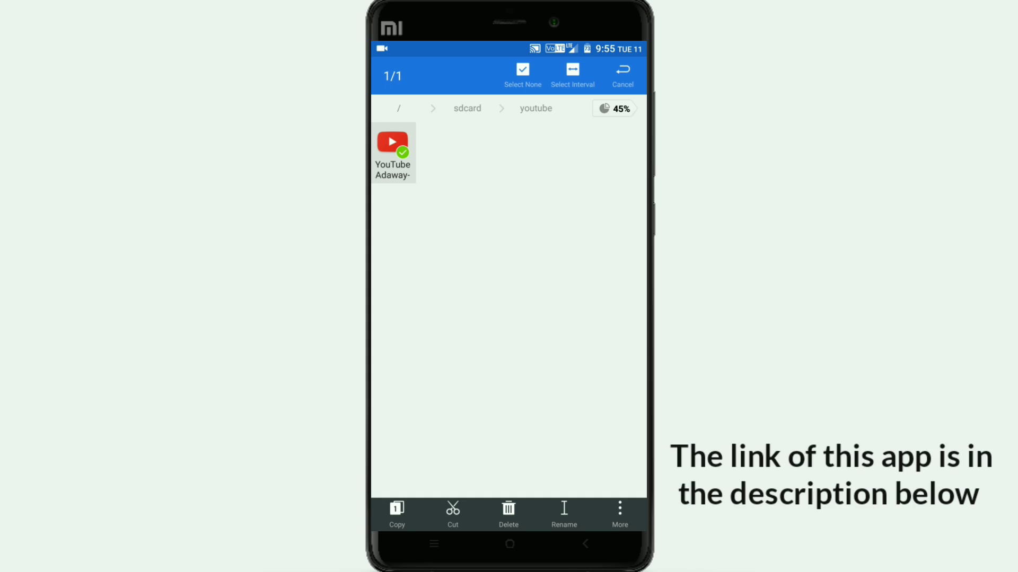
{"action": "left_click", "coordinate": [395, 512]}
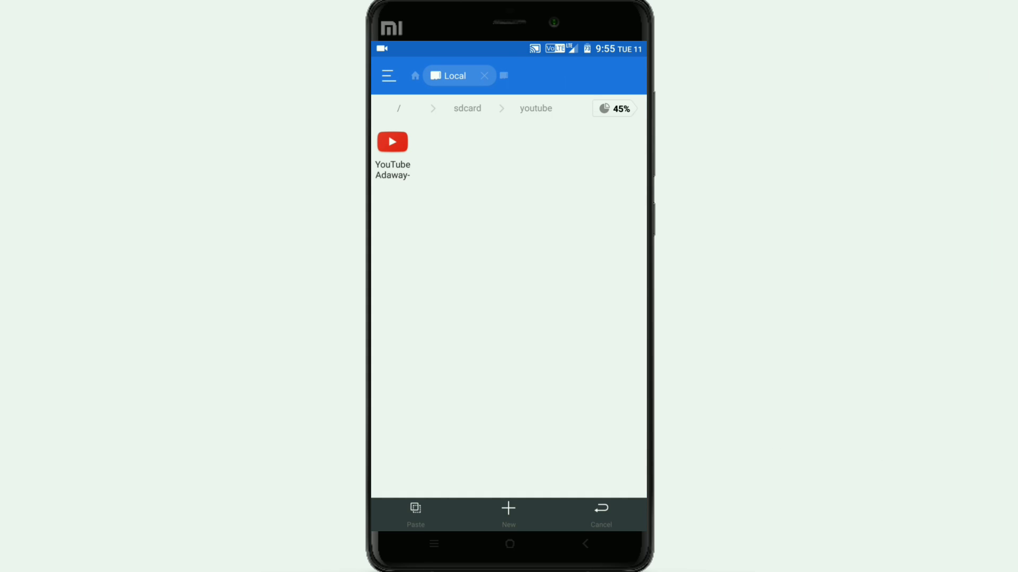
{"action": "left_click", "coordinate": [388, 76]}
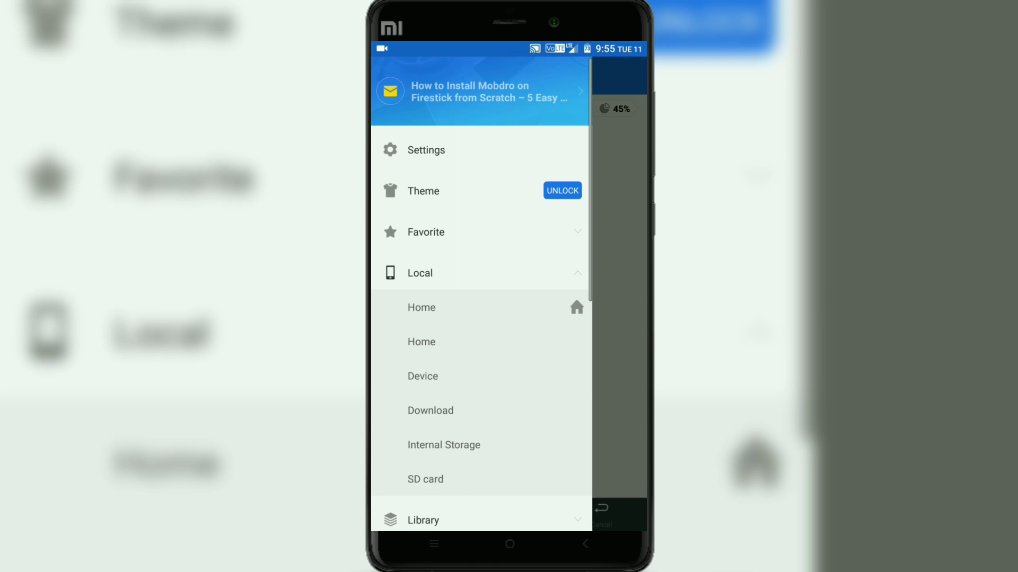
{"action": "left_click", "coordinate": [422, 376]}
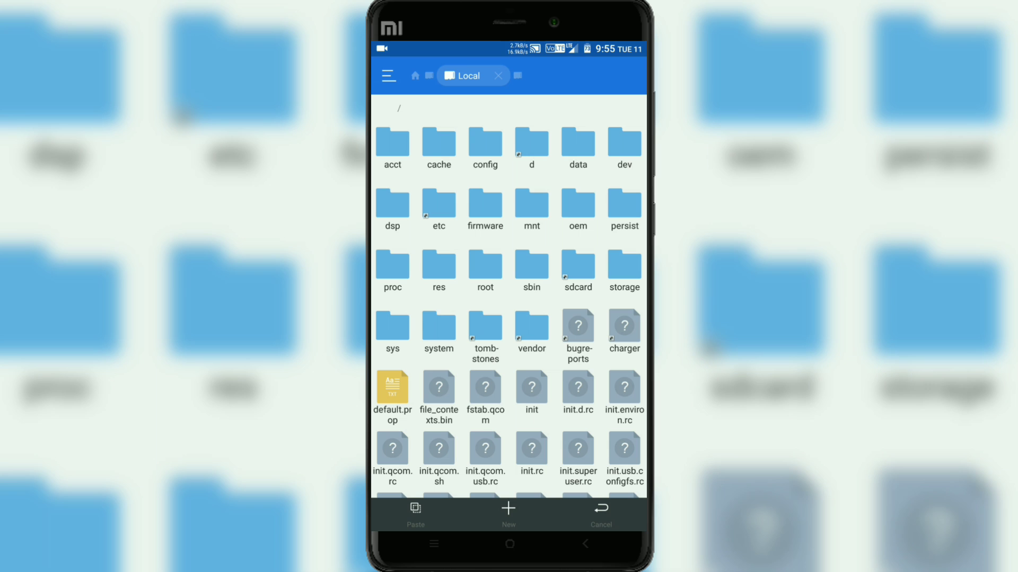
{"action": "left_click", "coordinate": [439, 331]}
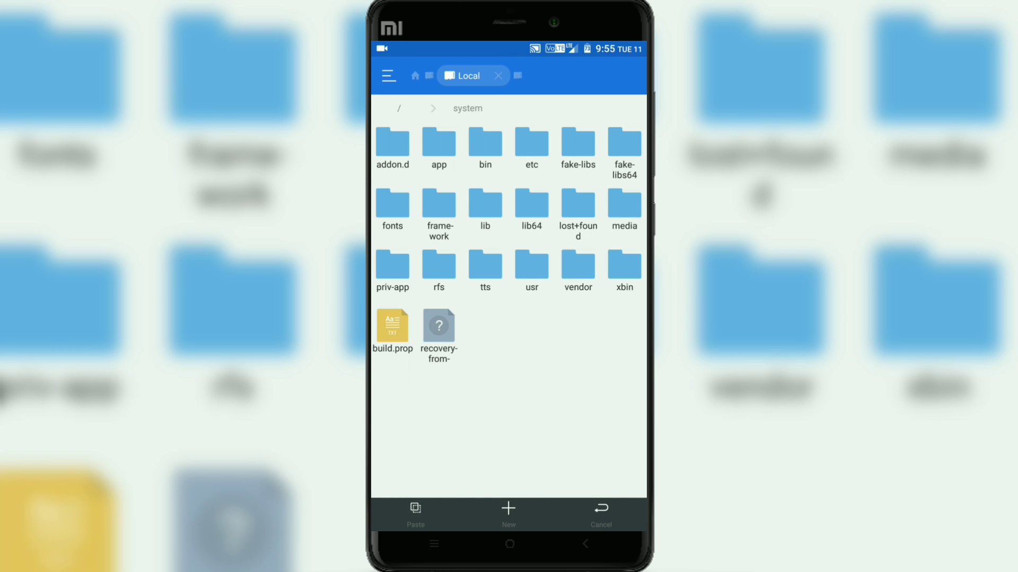
{"action": "left_click", "coordinate": [439, 148]}
{"action": "scroll", "coordinate": [509, 302], "scroll_direction": "down", "scroll_amount": 3}
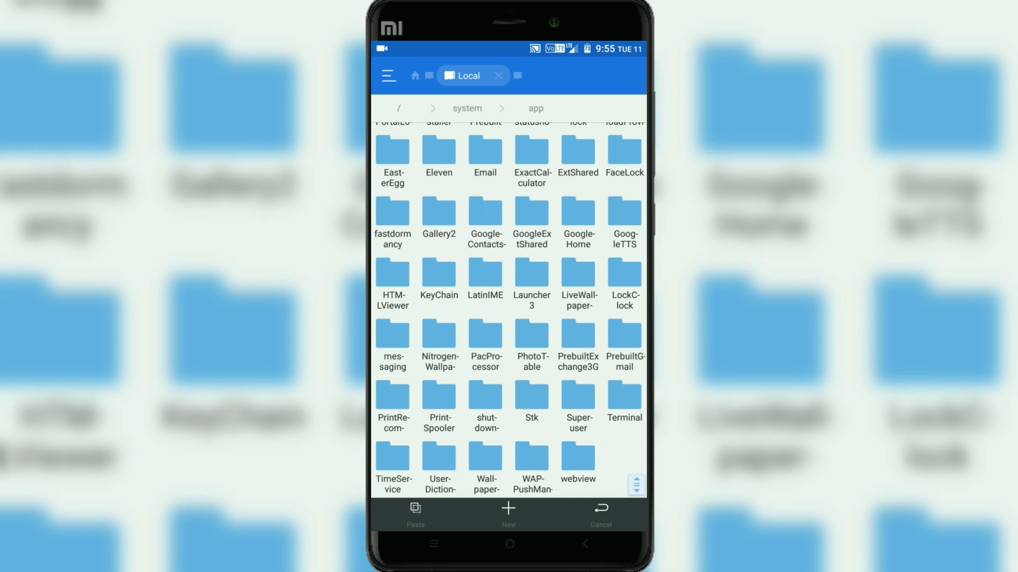
- Create a 'youtube' folder in /system/app and paste the APK into it
{"action": "left_click", "coordinate": [508, 513]}
{"action": "key", "text": "BackSpace"}
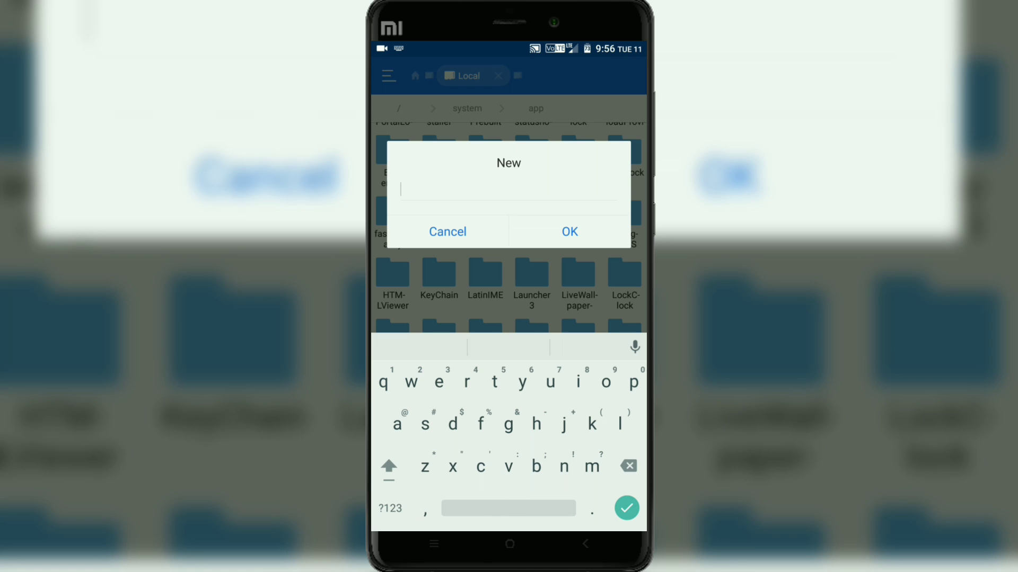
{"action": "type", "text": "youtub"}
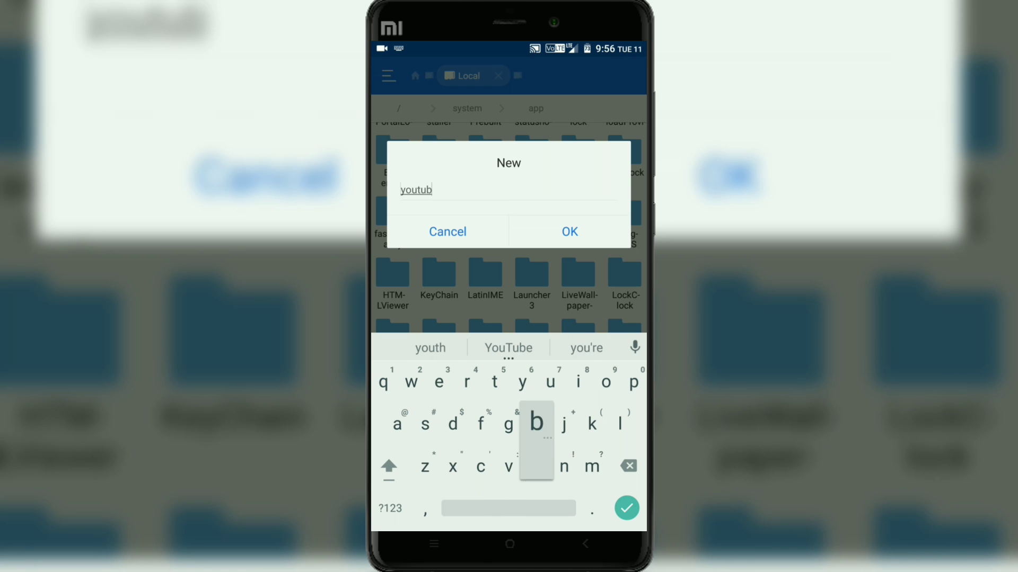
{"action": "type", "text": "e"}
{"action": "left_click", "coordinate": [569, 231]}
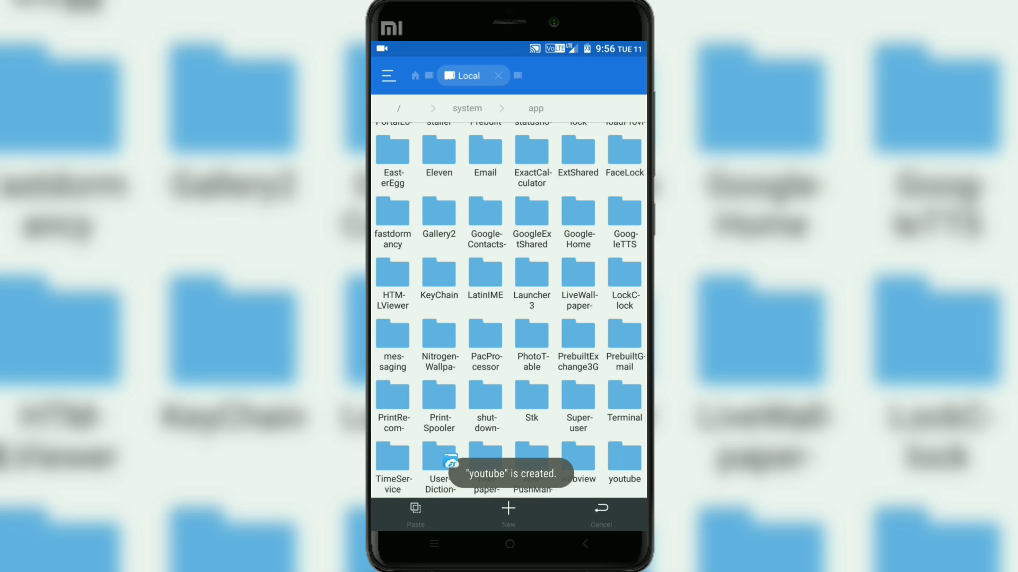
{"action": "left_click", "coordinate": [625, 465]}
{"action": "left_click", "coordinate": [415, 513]}
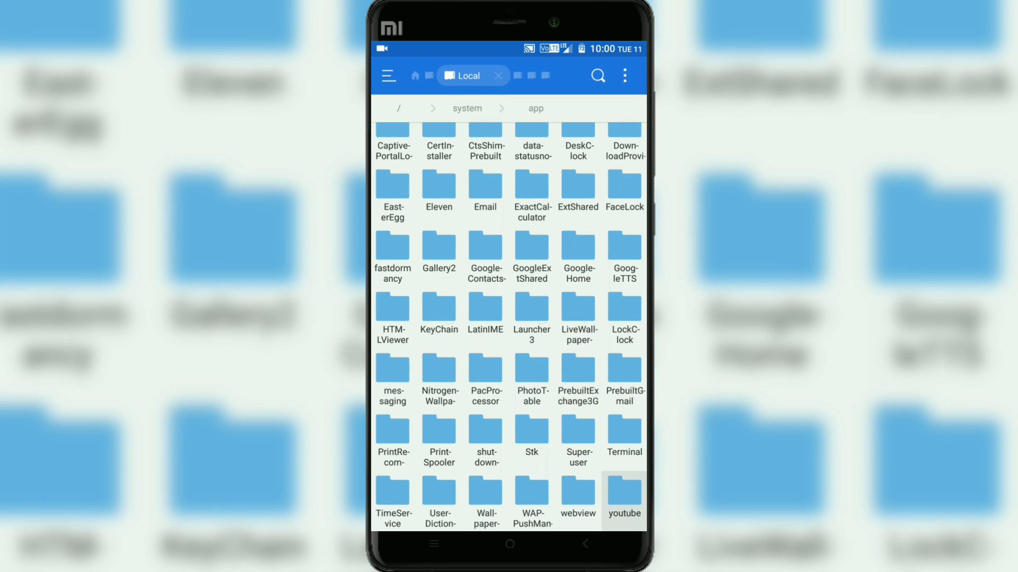
{"action": "left_click", "coordinate": [625, 493]}
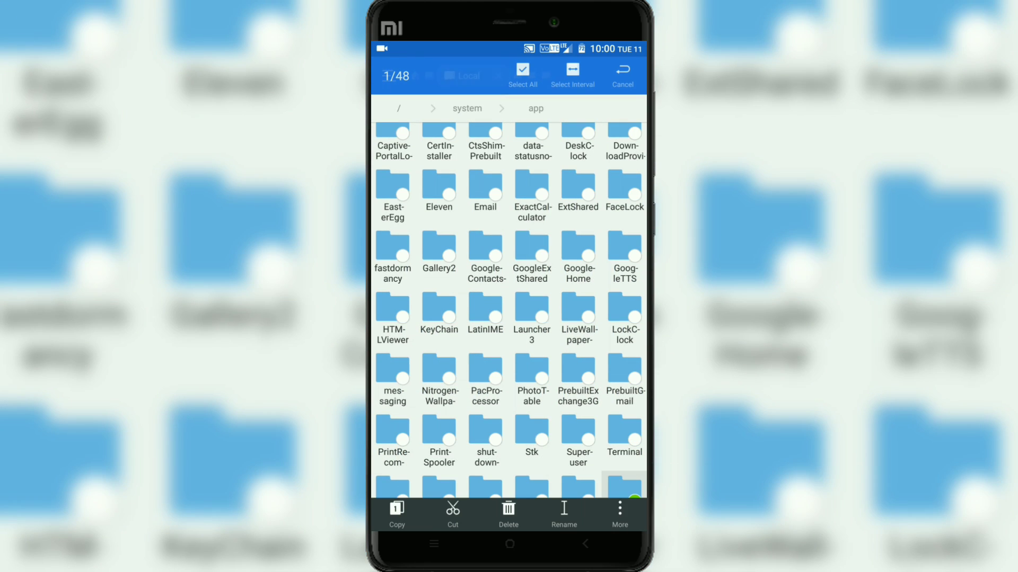
- Give the youtube folder rwxr-xr-x by adding read and execute for group and others
{"action": "left_click", "coordinate": [620, 513]}
{"action": "left_click", "coordinate": [589, 401]}
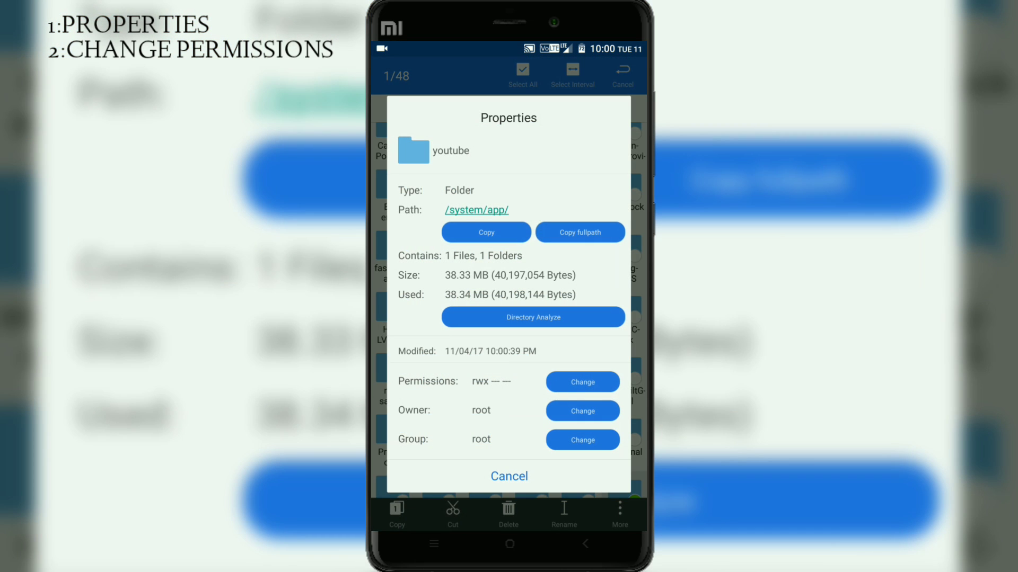
{"action": "left_click", "coordinate": [582, 382]}
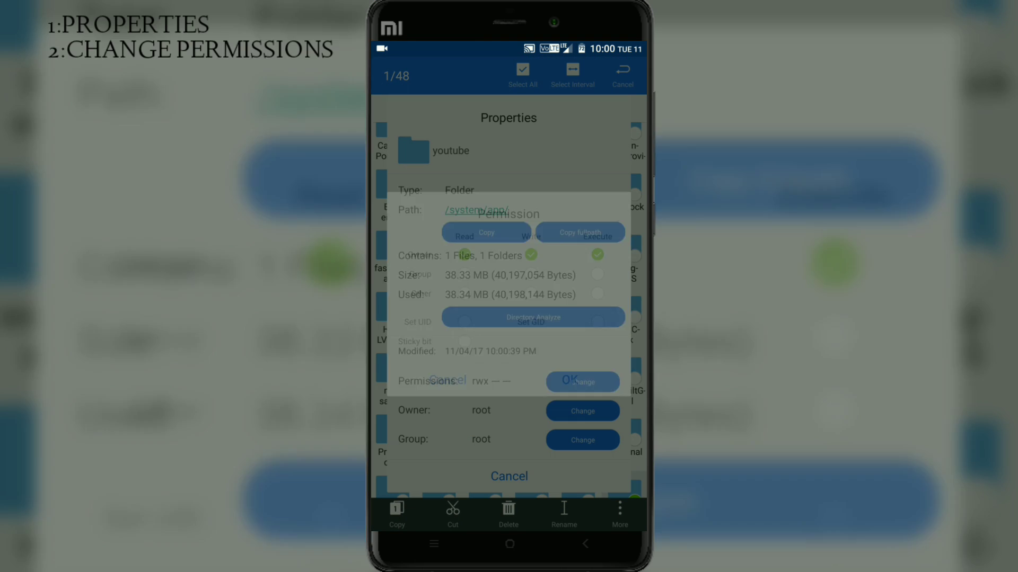
{"action": "left_click", "coordinate": [464, 274]}
{"action": "left_click", "coordinate": [465, 293]}
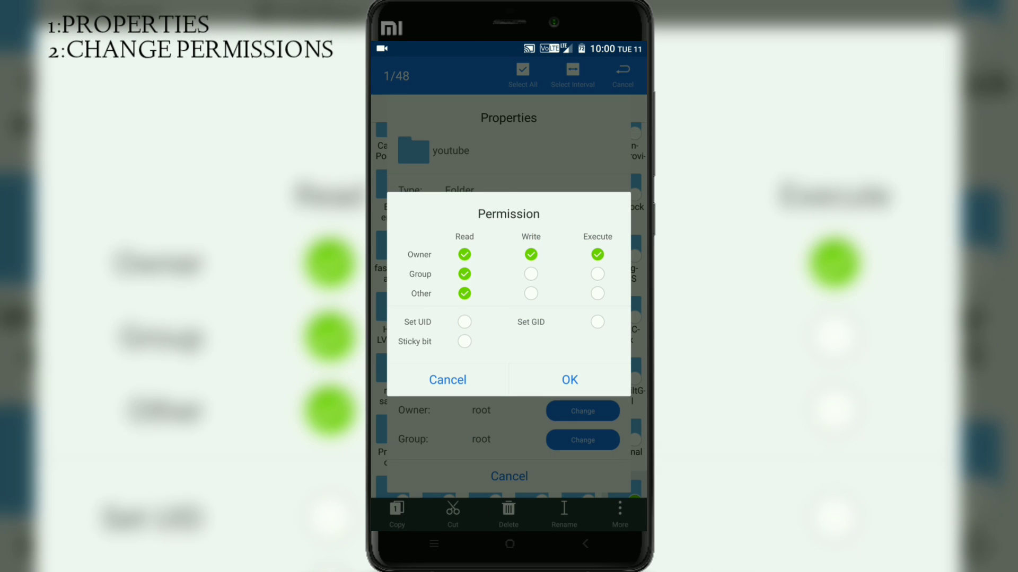
{"action": "left_click", "coordinate": [597, 273]}
{"action": "left_click", "coordinate": [597, 293]}
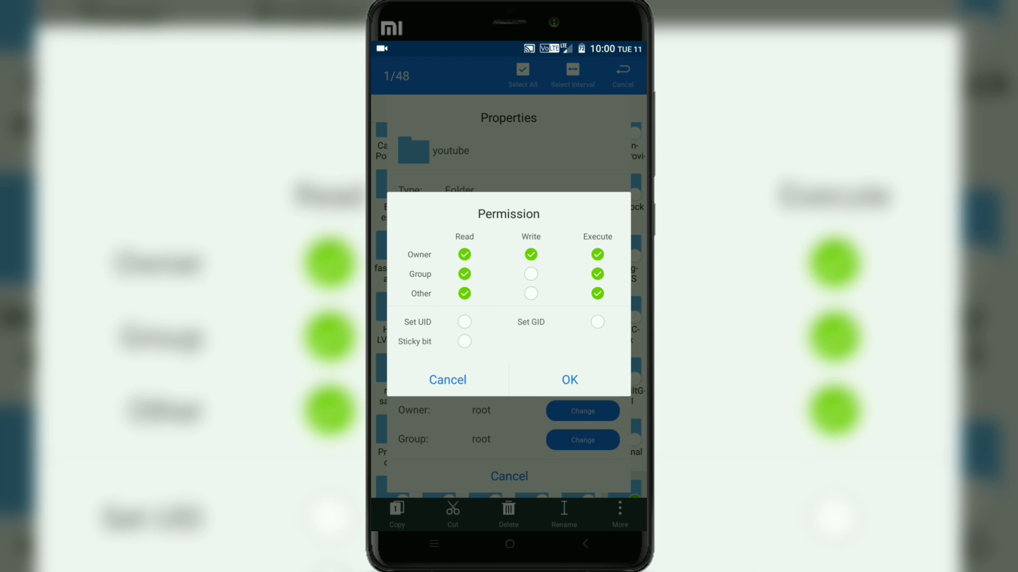
{"action": "left_click", "coordinate": [569, 379]}
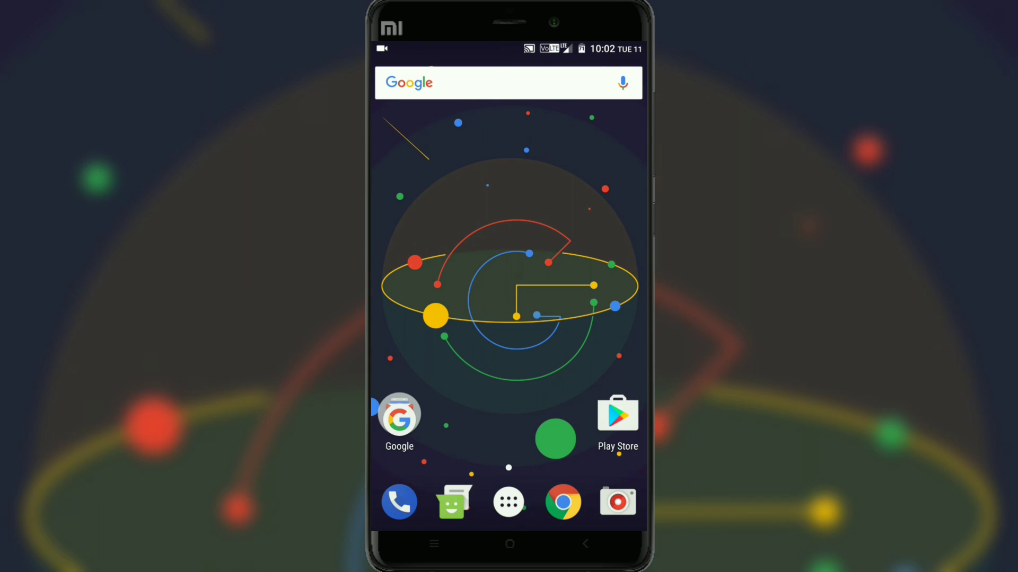
- Launch YouTube from the bottom of the app drawer
{"action": "left_click", "coordinate": [508, 501]}
{"action": "scroll", "coordinate": [508, 318], "scroll_direction": "down", "scroll_amount": 5}
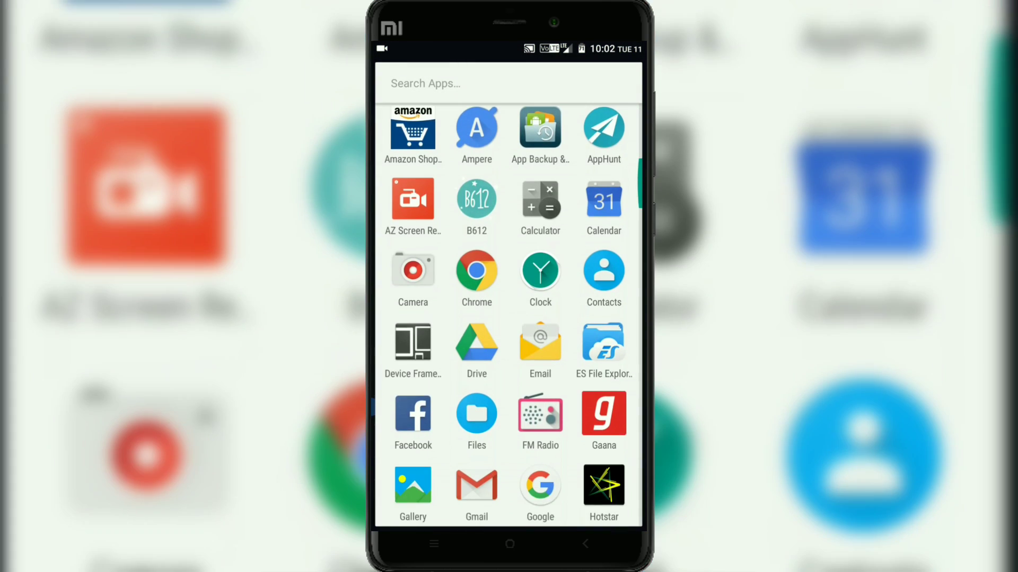
{"action": "scroll", "coordinate": [508, 318], "scroll_direction": "down", "scroll_amount": 1}
{"action": "scroll", "coordinate": [509, 318], "scroll_direction": "down", "scroll_amount": 2}
{"action": "scroll", "coordinate": [509, 318], "scroll_direction": "down", "scroll_amount": 2}
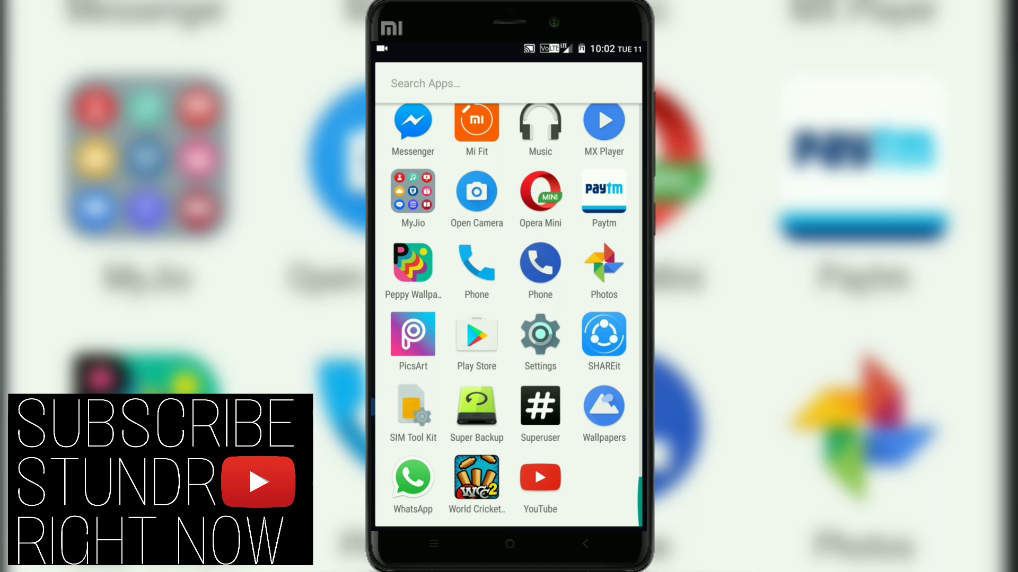
{"action": "left_click", "coordinate": [540, 477]}
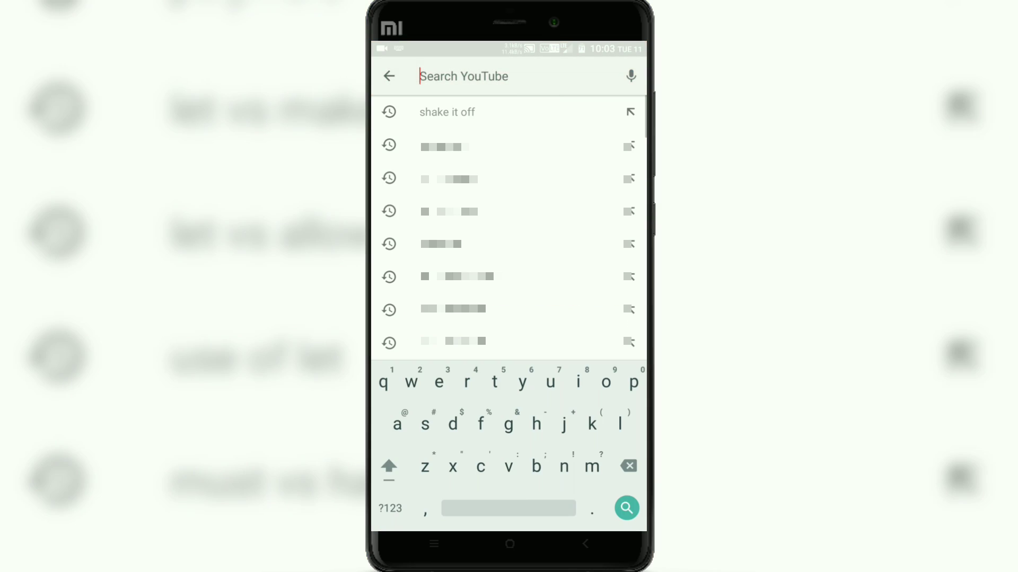
{"action": "type", "text": "shap"}
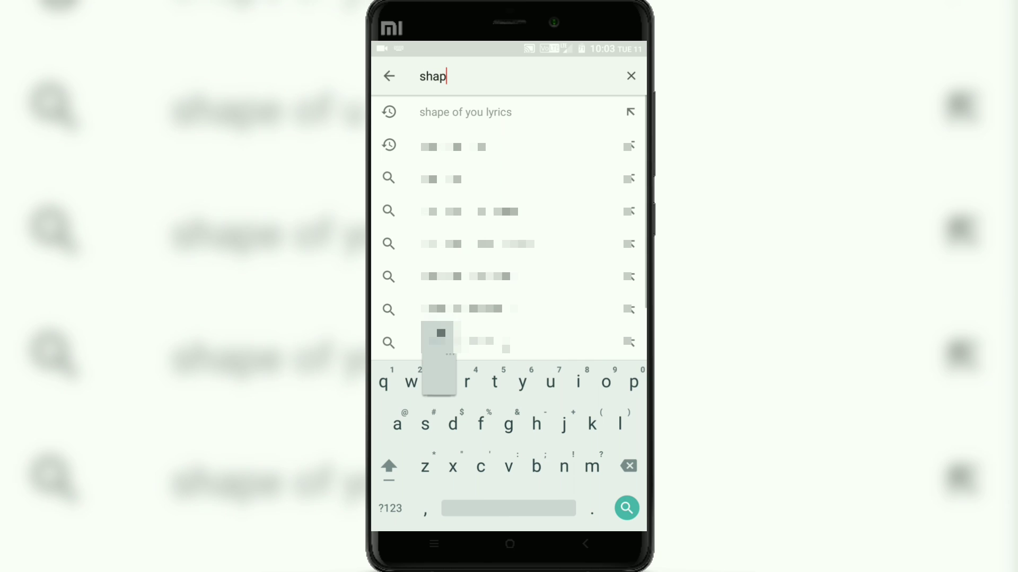
{"action": "type", "text": "e"}
- Search 'shape of you' and close the From Bruno Mars card panel on the video
{"action": "left_click", "coordinate": [451, 145]}
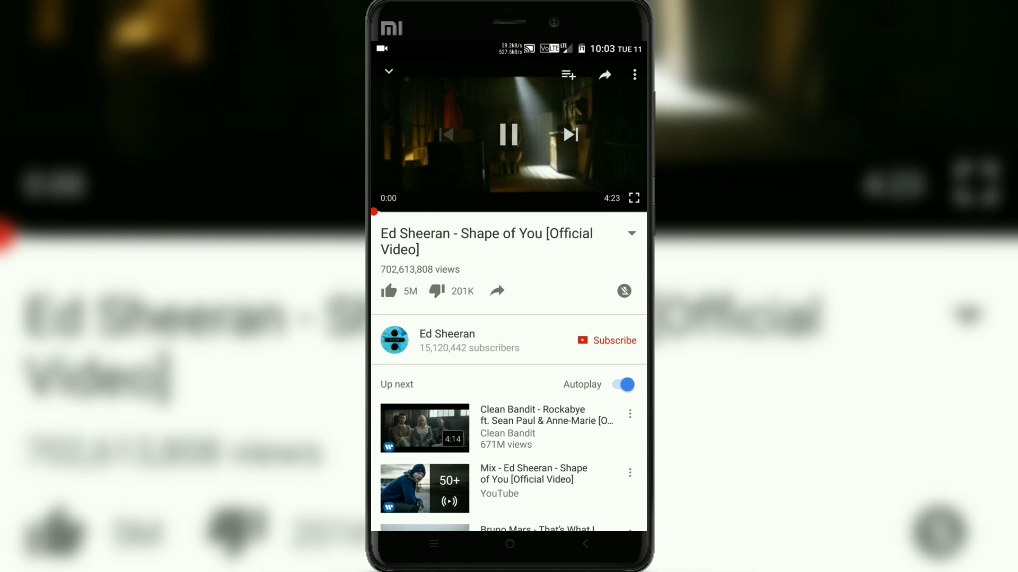
{"action": "scroll", "coordinate": [509, 374], "scroll_direction": "down", "scroll_amount": 5}
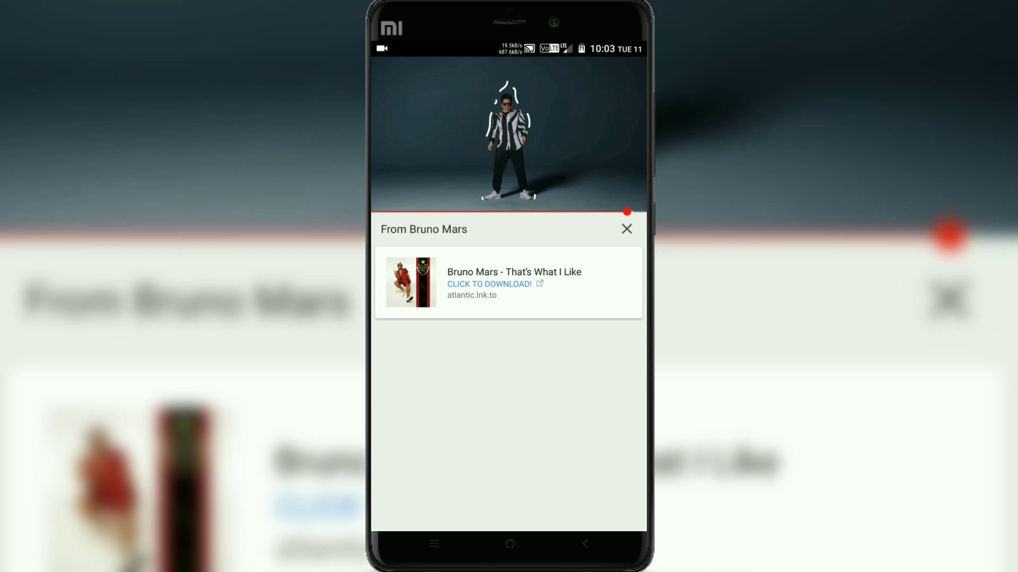
{"action": "left_click", "coordinate": [626, 229]}
{"action": "scroll", "coordinate": [509, 398], "scroll_direction": "down", "scroll_amount": 3}
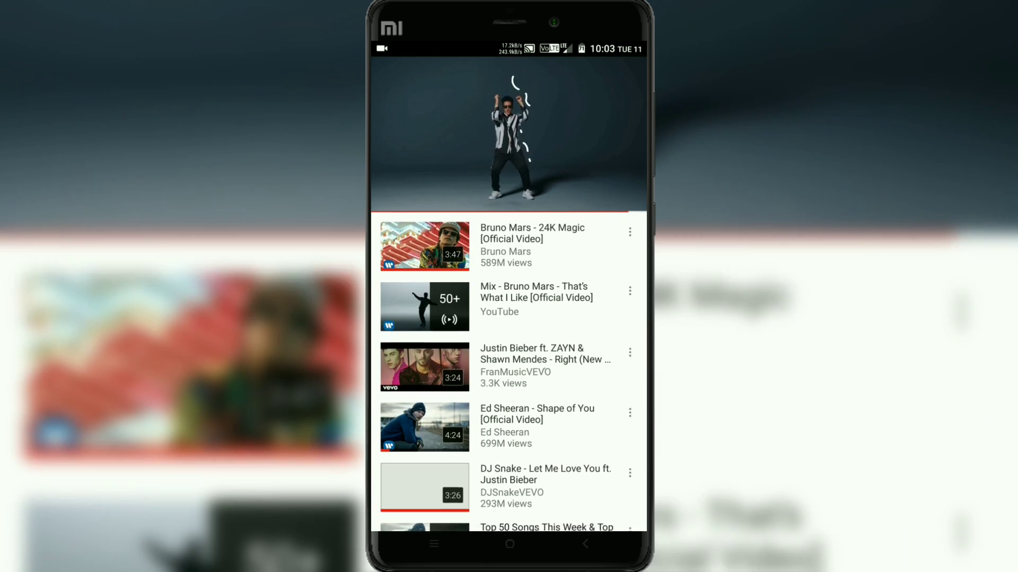
{"action": "scroll", "coordinate": [510, 398], "scroll_direction": "down", "scroll_amount": 1}
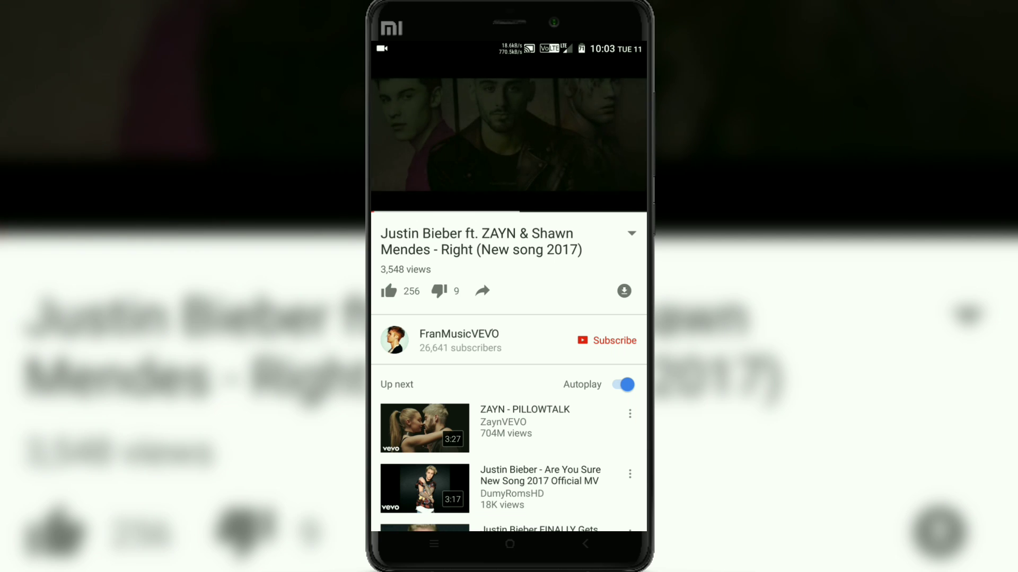
{"action": "scroll", "coordinate": [509, 374], "scroll_direction": "down", "scroll_amount": 5}
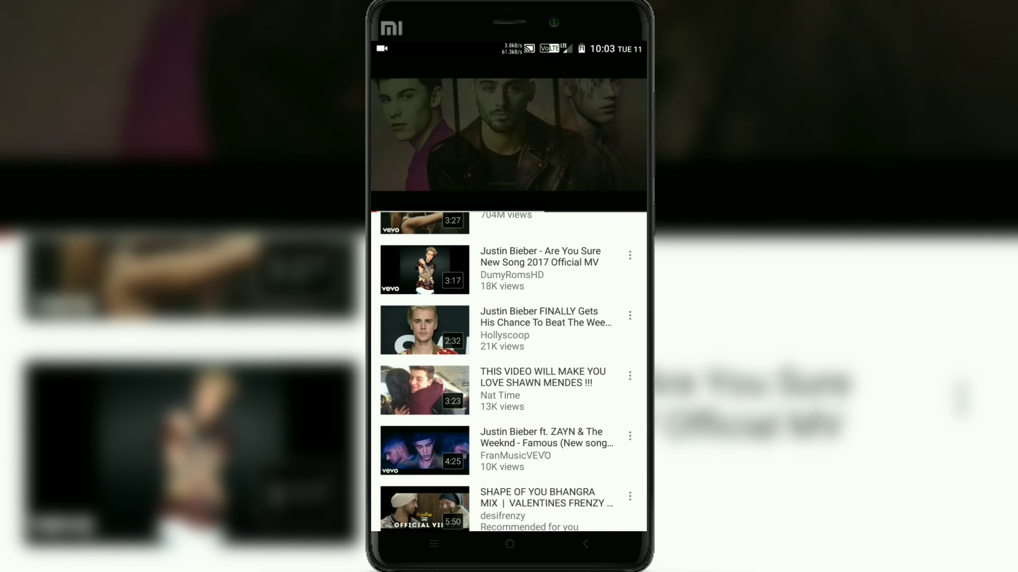
{"action": "scroll", "coordinate": [509, 374], "scroll_direction": "down", "scroll_amount": 3}
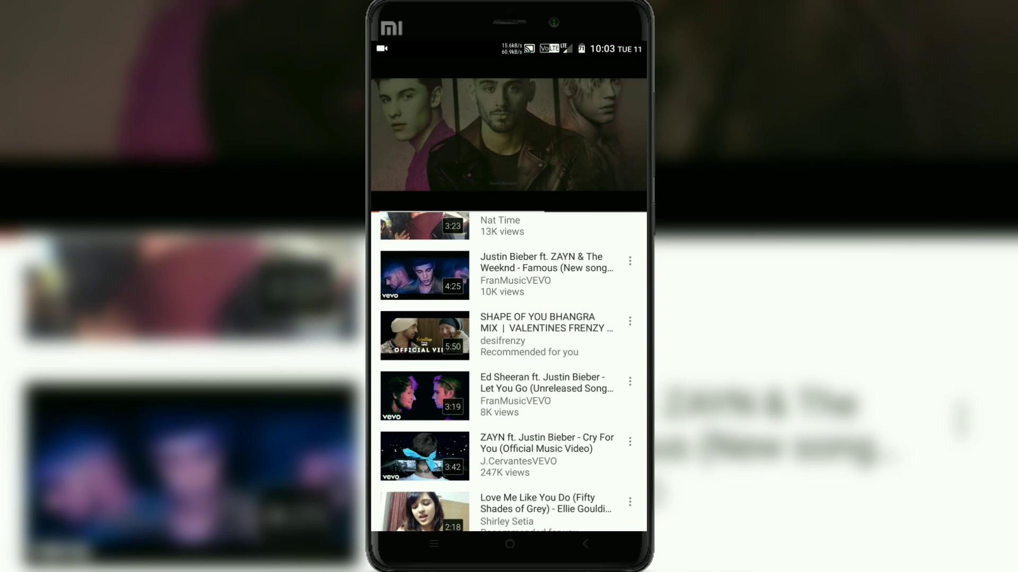
{"action": "scroll", "coordinate": [509, 374], "scroll_direction": "down", "scroll_amount": 2}
{"action": "scroll", "coordinate": [508, 373], "scroll_direction": "down", "scroll_amount": 4}
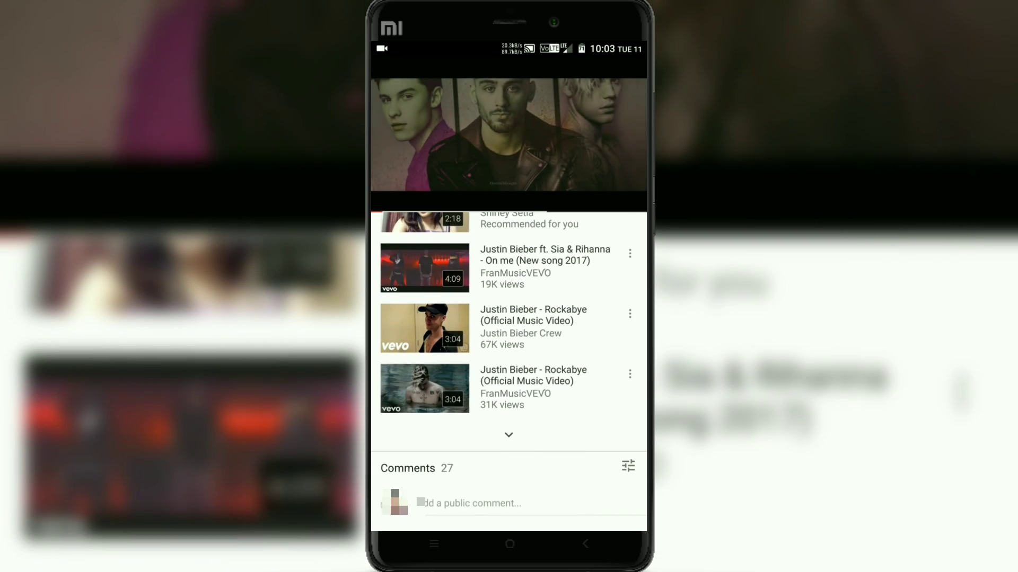
{"action": "scroll", "coordinate": [509, 374], "scroll_direction": "up", "scroll_amount": 2}
{"action": "scroll", "coordinate": [509, 373], "scroll_direction": "up", "scroll_amount": 3}
{"action": "scroll", "coordinate": [509, 374], "scroll_direction": "up", "scroll_amount": 2}
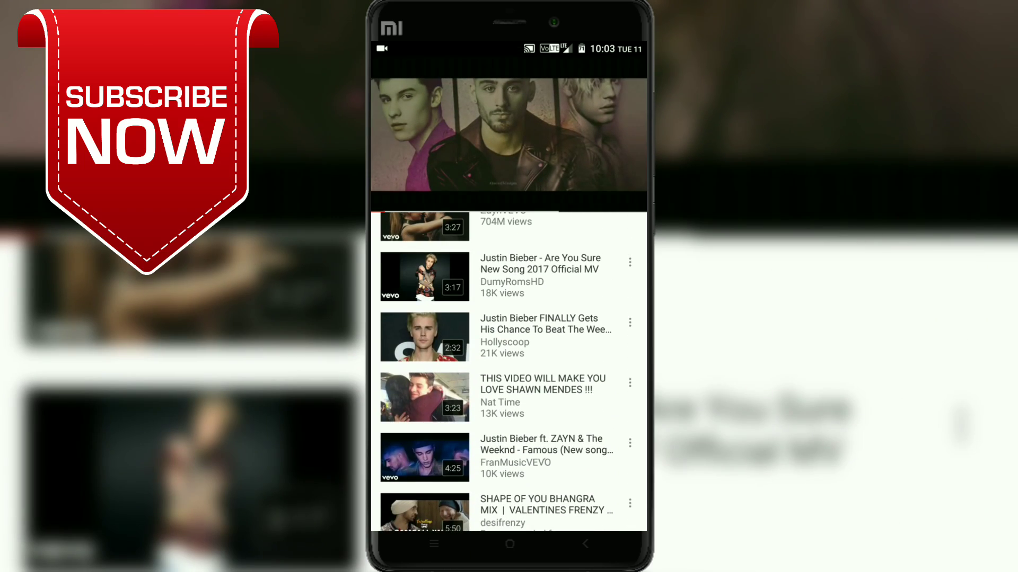
{"action": "scroll", "coordinate": [509, 373], "scroll_direction": "up", "scroll_amount": 3}
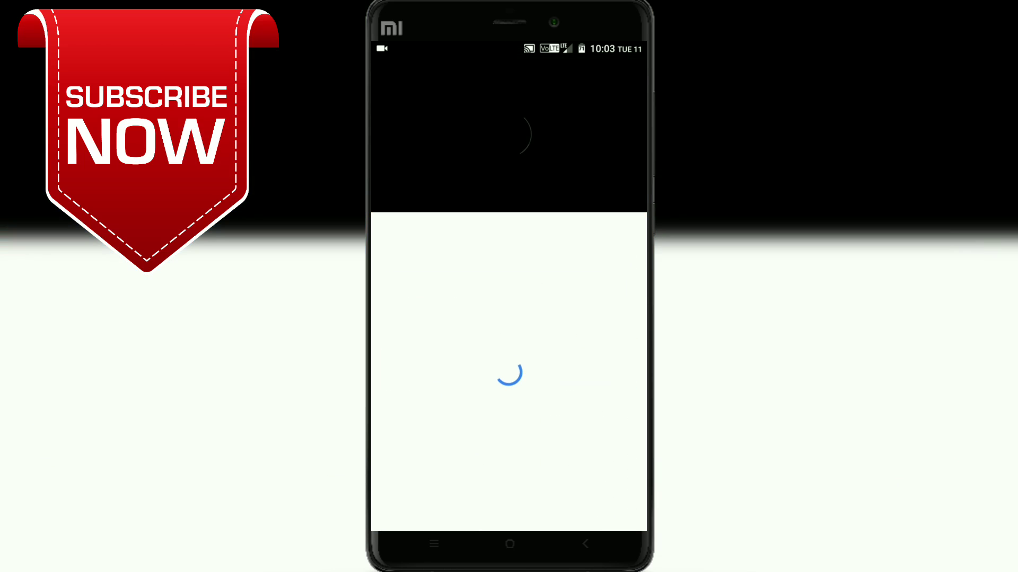